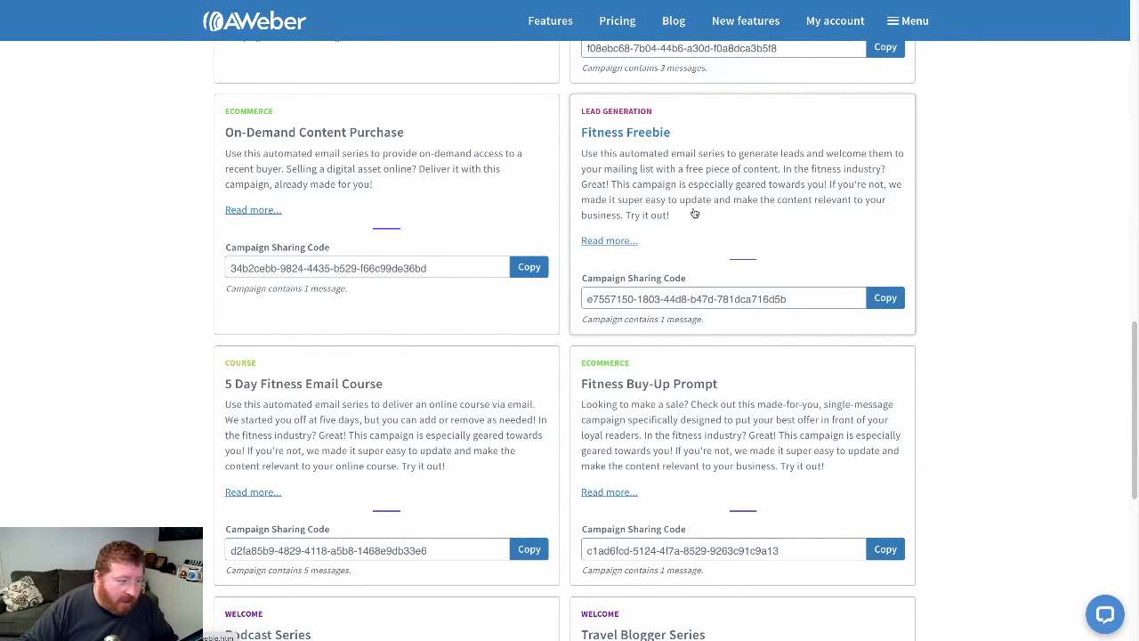
- Copy the Podcast Series template's campaign sharing code and open the campaign list of Tara's Healthy Eats
scroll(681, 218, down, 5)
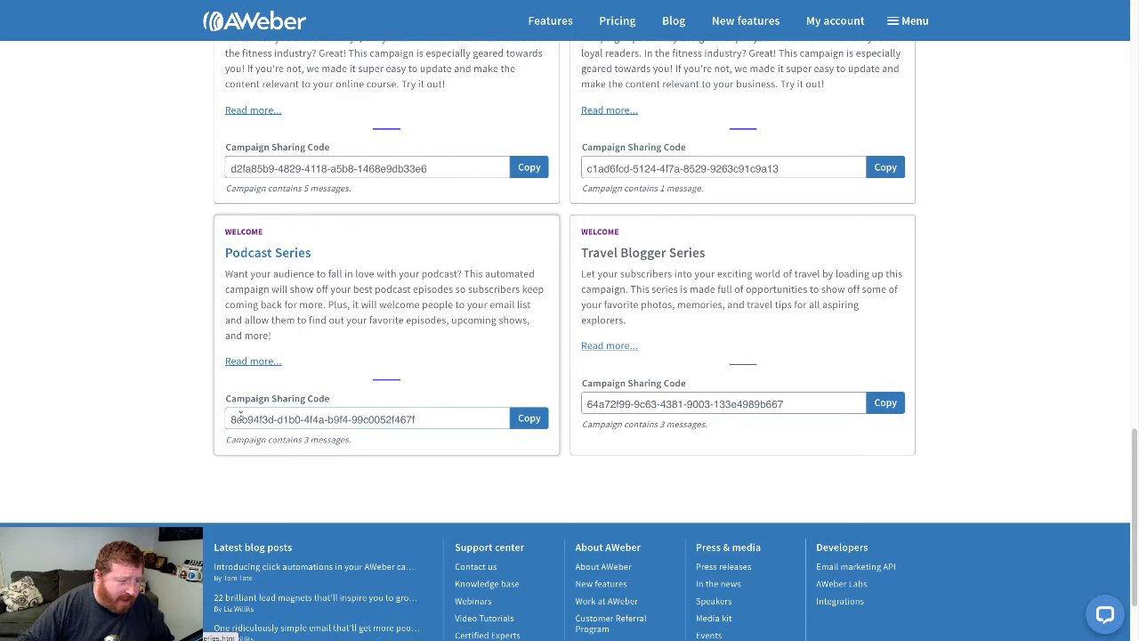
click(539, 425)
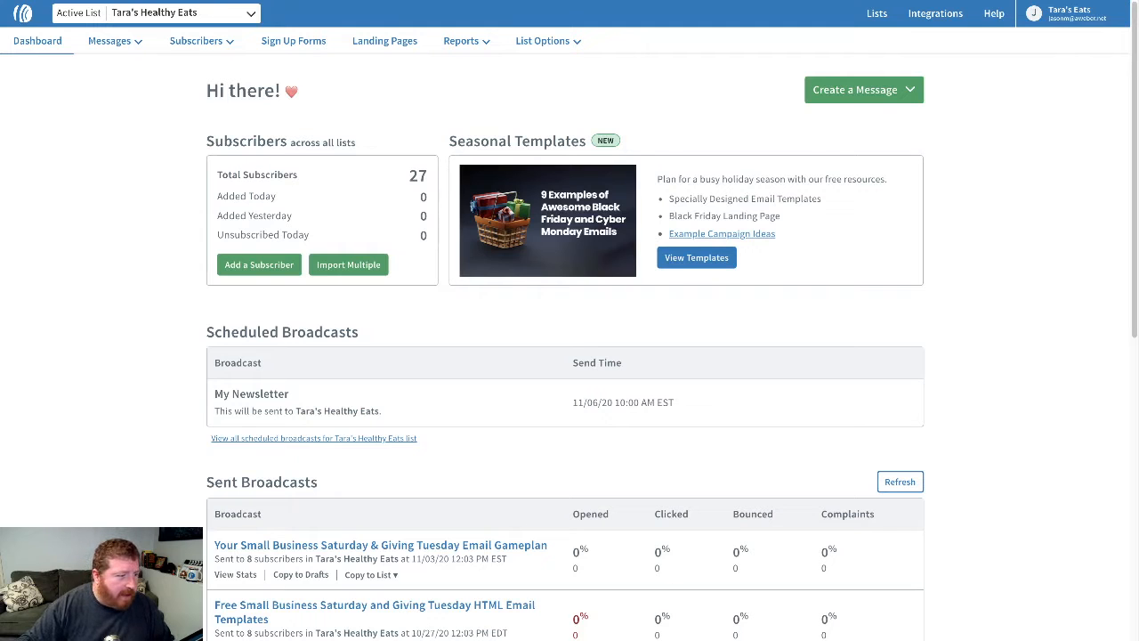
mouse_move(138, 53)
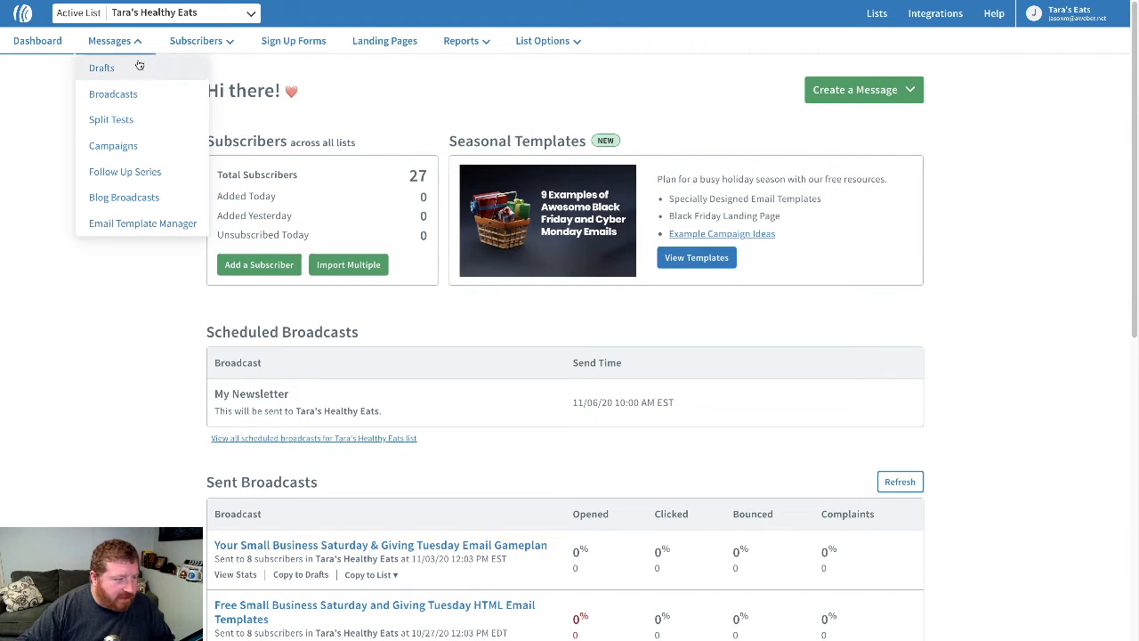
click(138, 151)
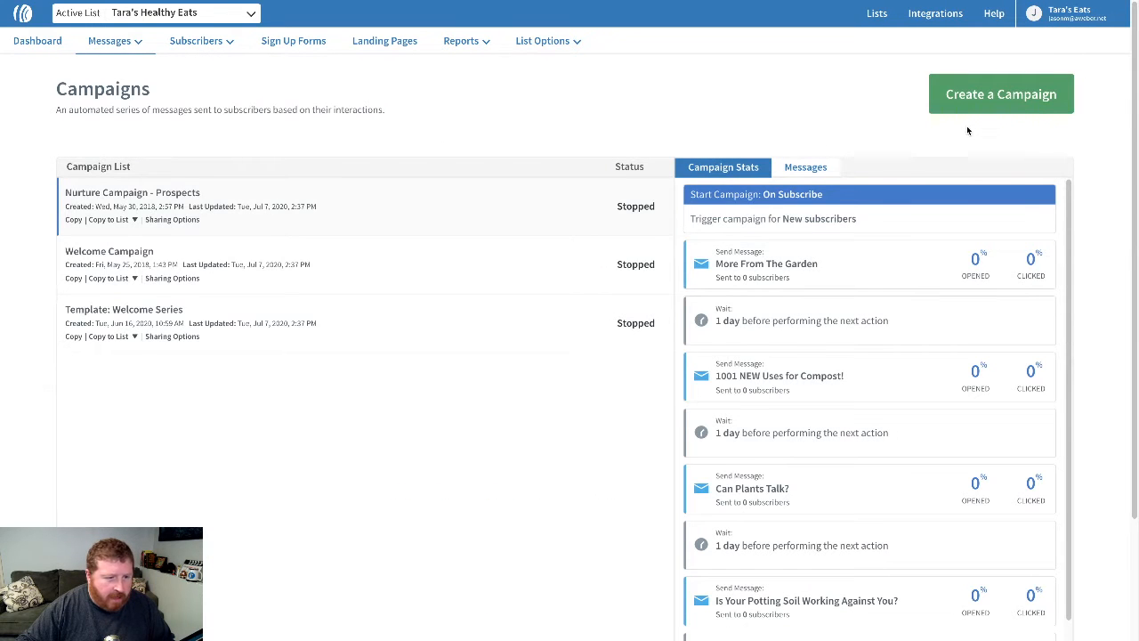
- Start a new imported campaign using the copied Podcast Series sharing code
click(993, 108)
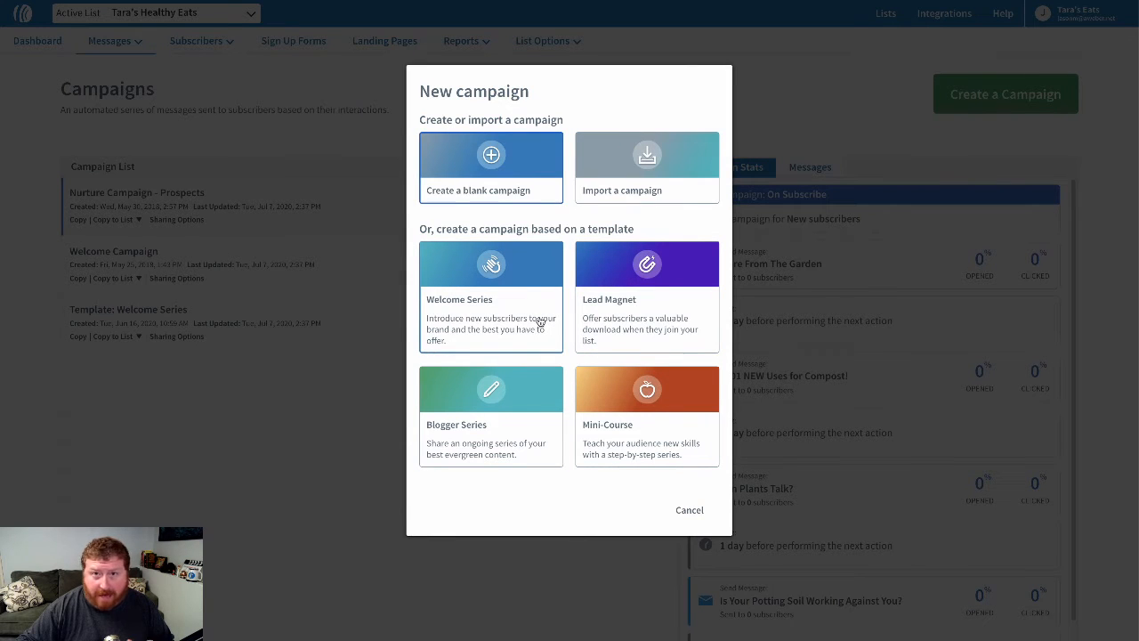
click(649, 188)
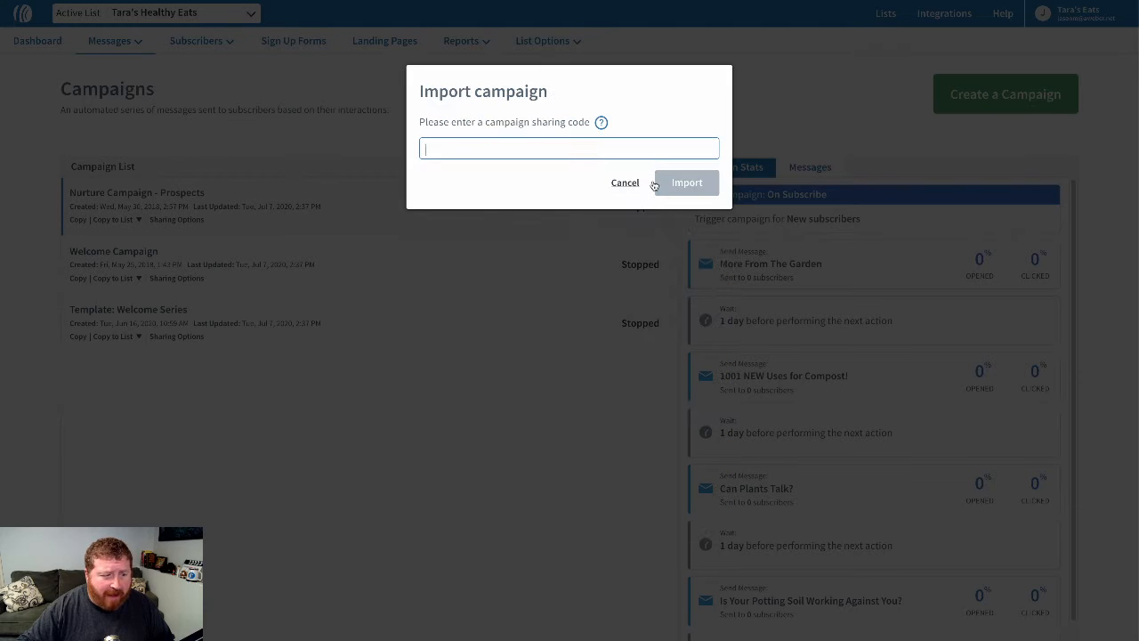
right_click(515, 149)
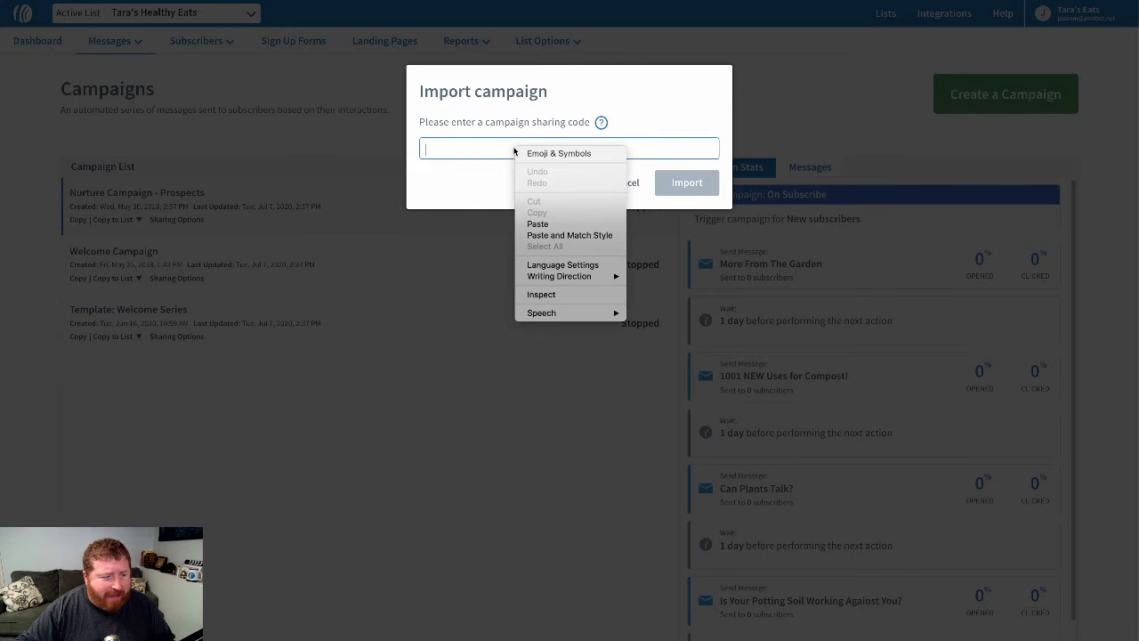
click(562, 225)
click(682, 185)
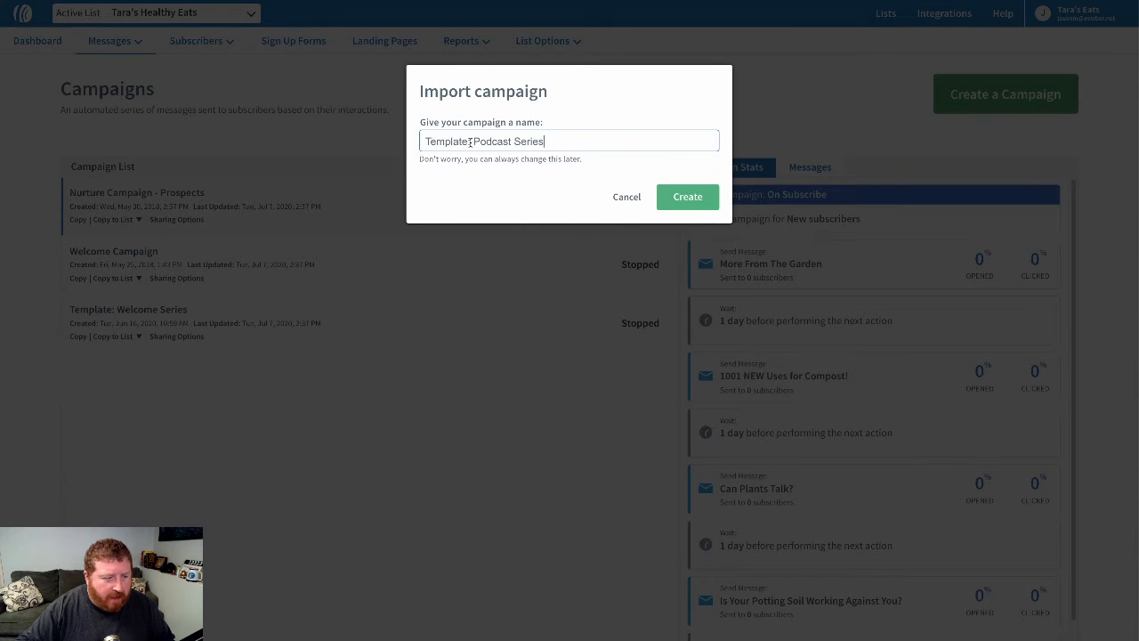
- Remove the "Template:" prefix from the campaign name, leaving Podcast Series, and create the campaign
drag(473, 142, 423, 142)
key(BackSpace)
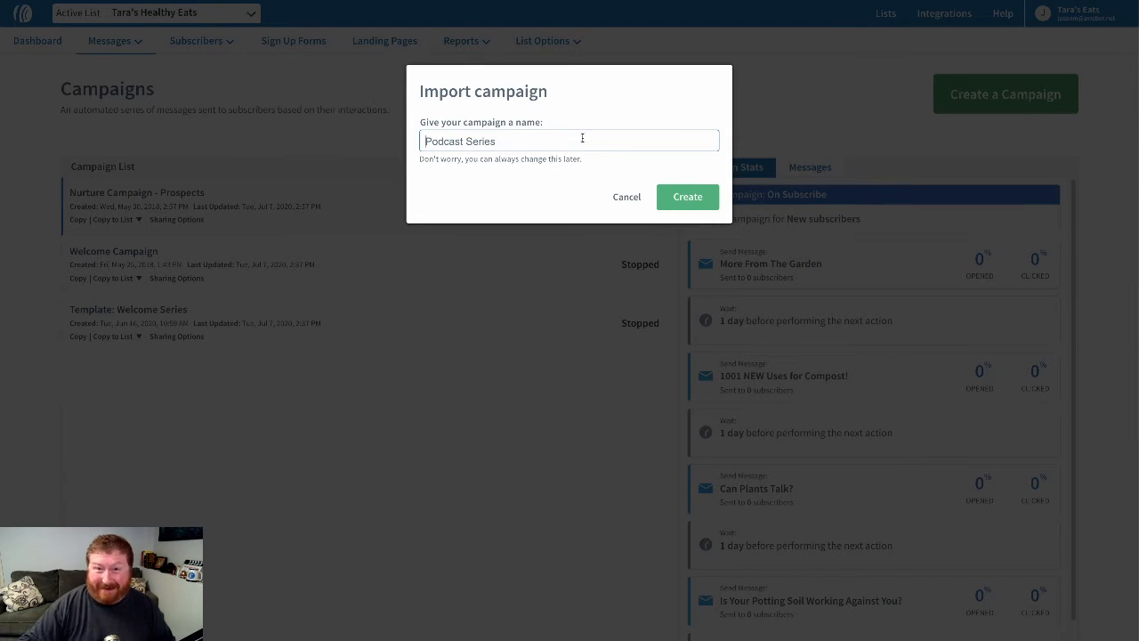
click(683, 201)
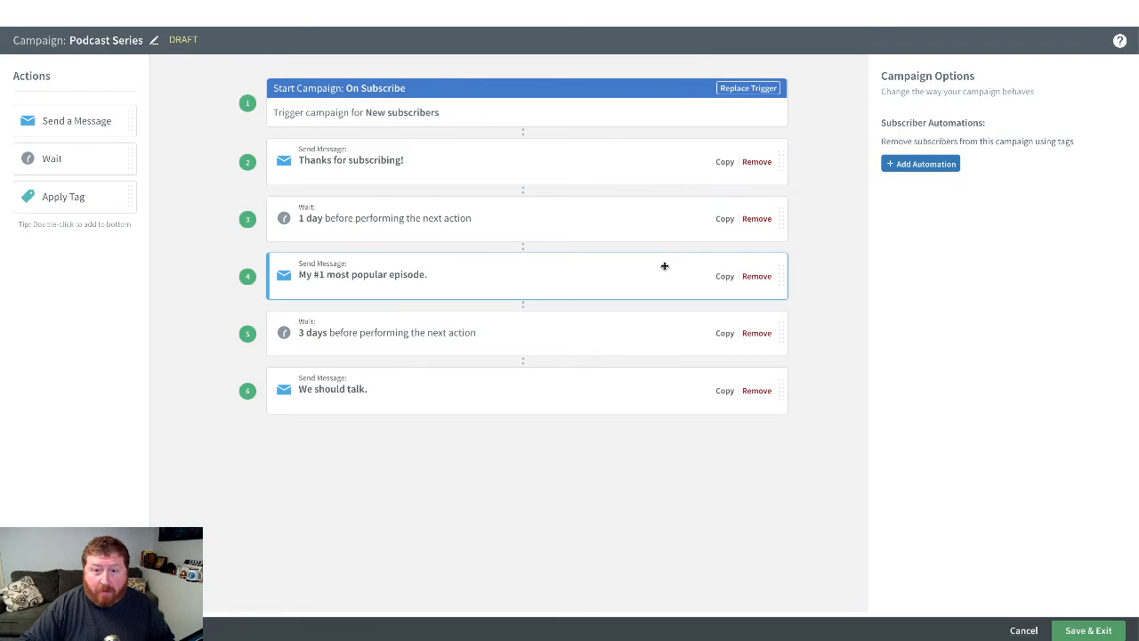
- In the "Thanks for subscribing!" message, replace the logo placeholder with the Tara's Healthy Eats logo from the account's own images and scale it down slightly
click(625, 171)
click(920, 158)
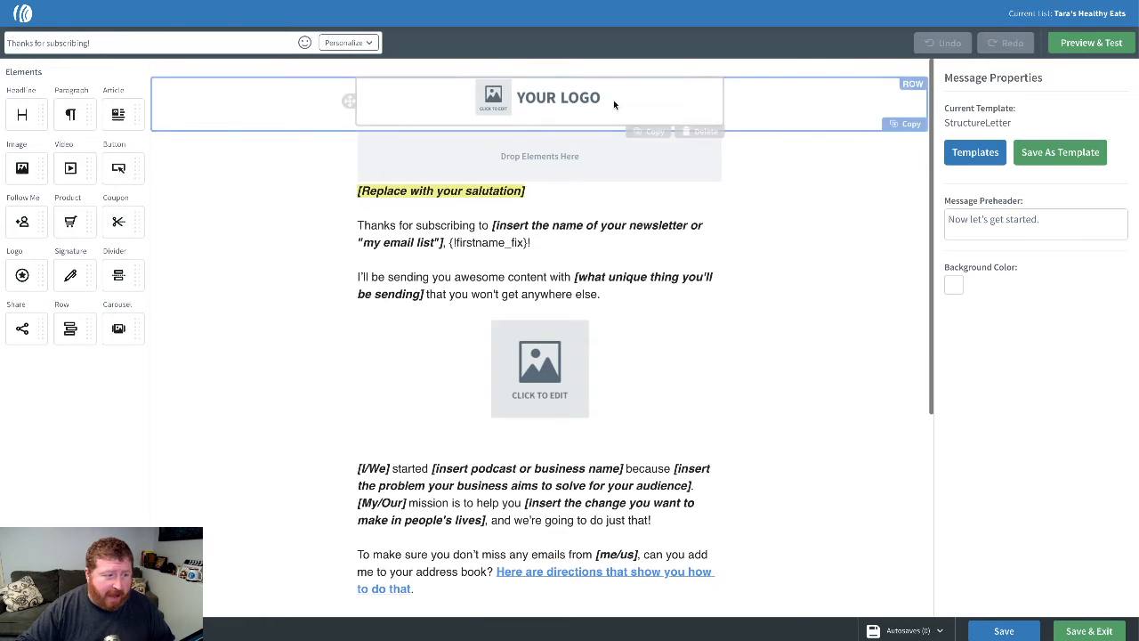
click(550, 100)
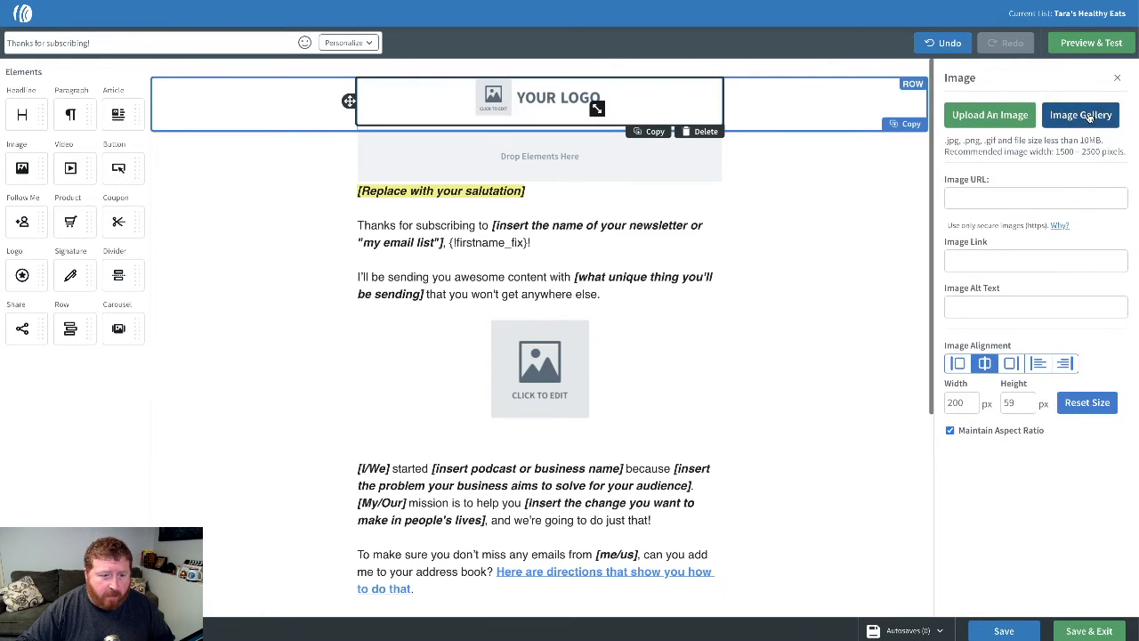
click(1080, 115)
click(392, 69)
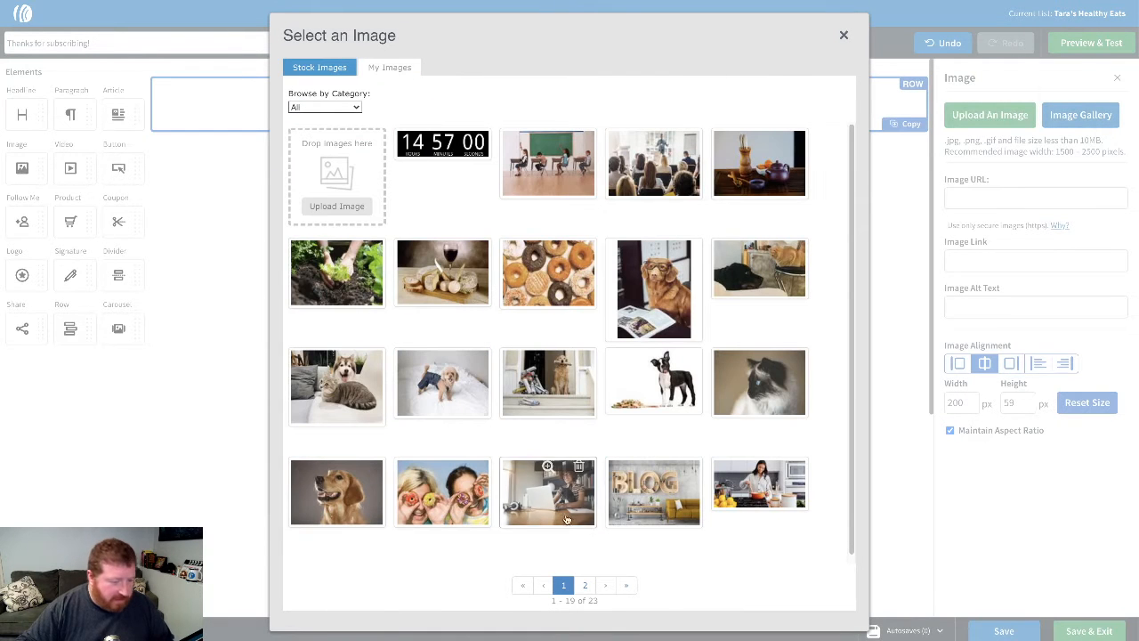
click(585, 585)
click(539, 190)
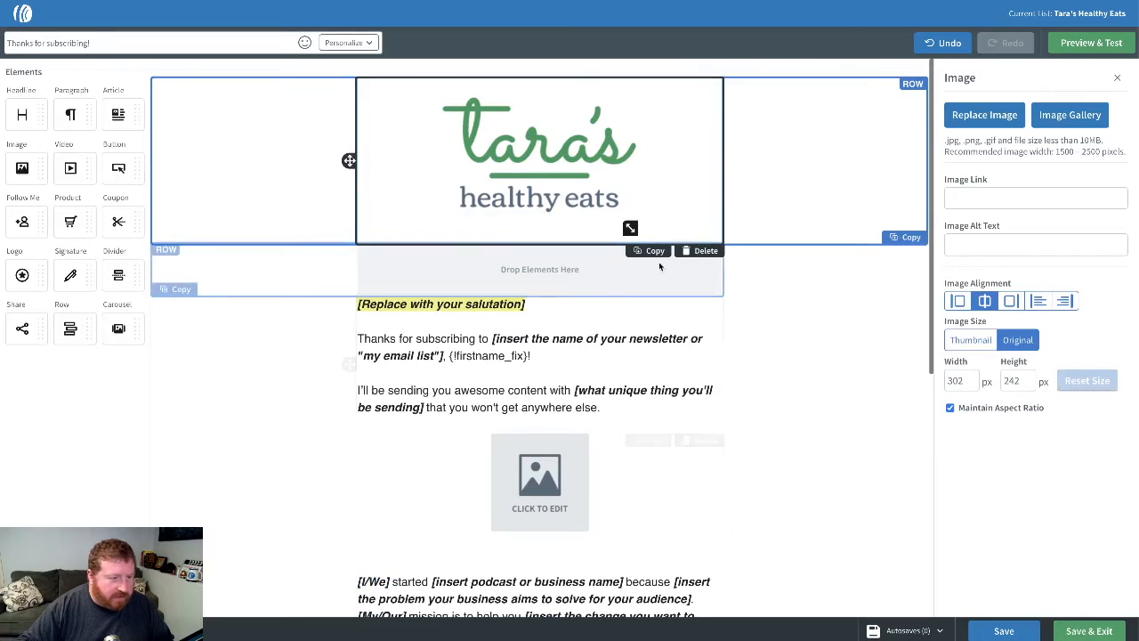
drag(617, 201, 609, 190)
- Delete the "[Replace with your salutation]" placeholder and the empty lines left above the text, and save and exit the message and campaign
drag(527, 266, 323, 267)
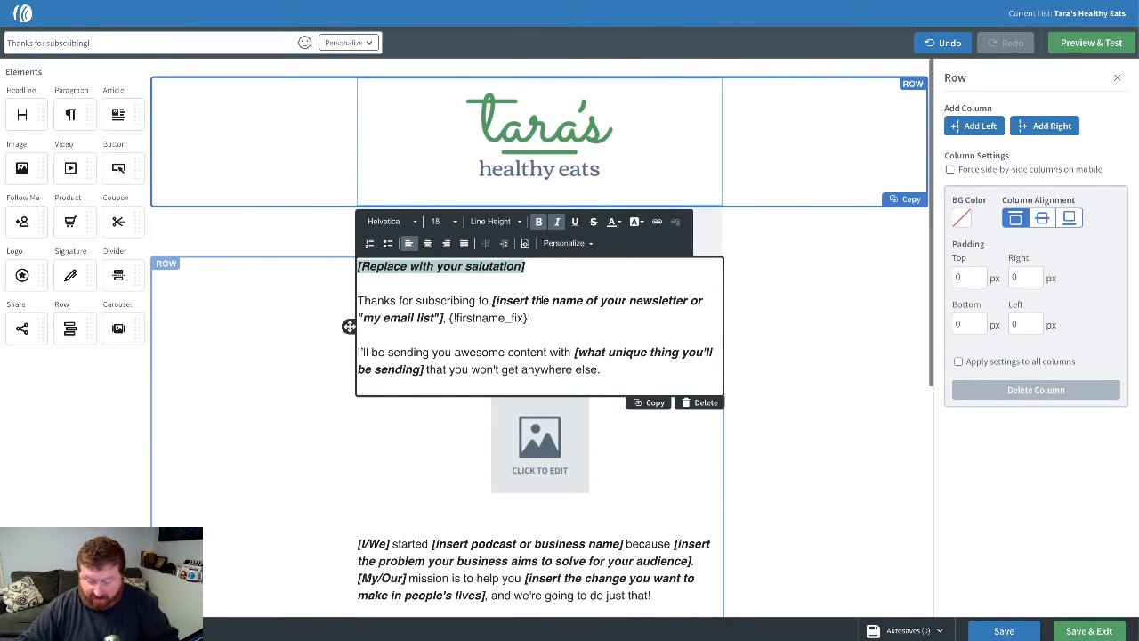
key(BackSpace)
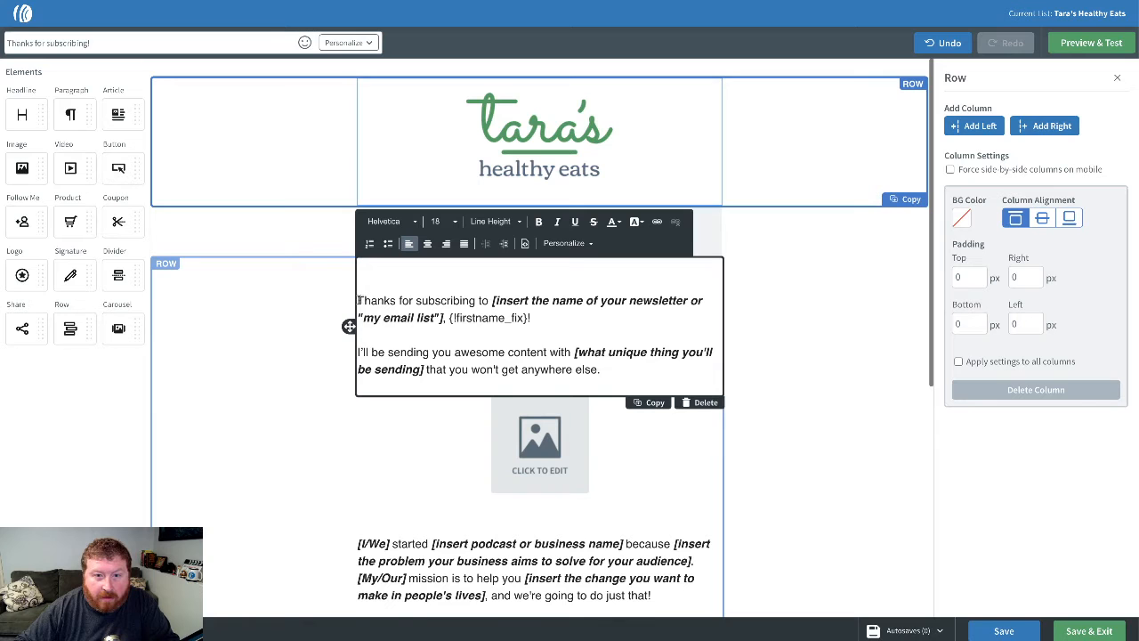
key(BackSpace)
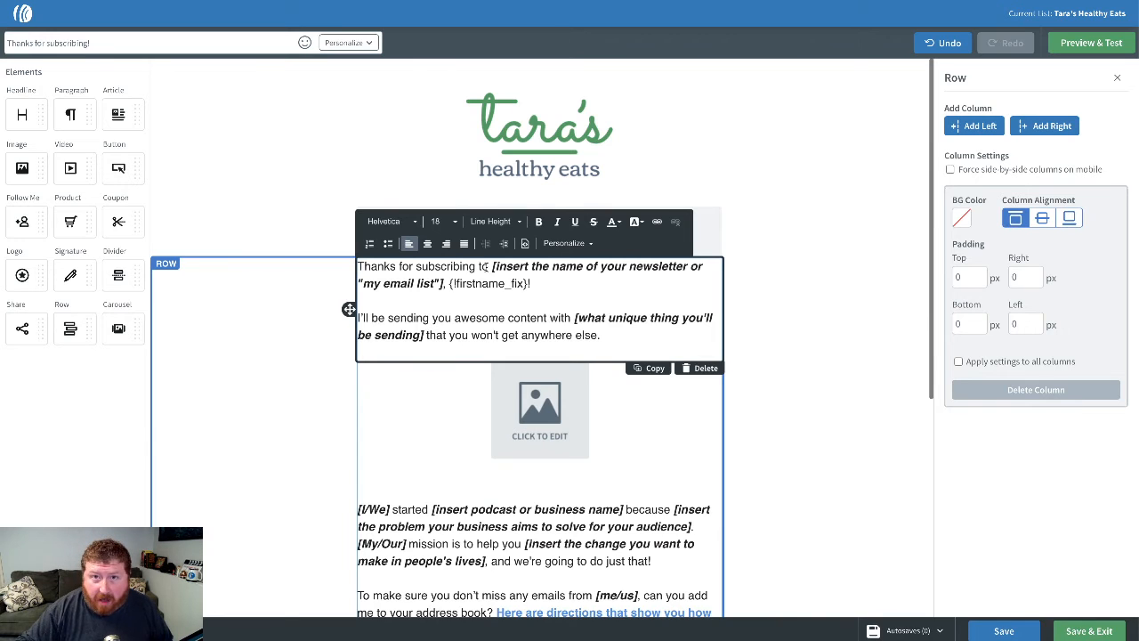
click(1086, 629)
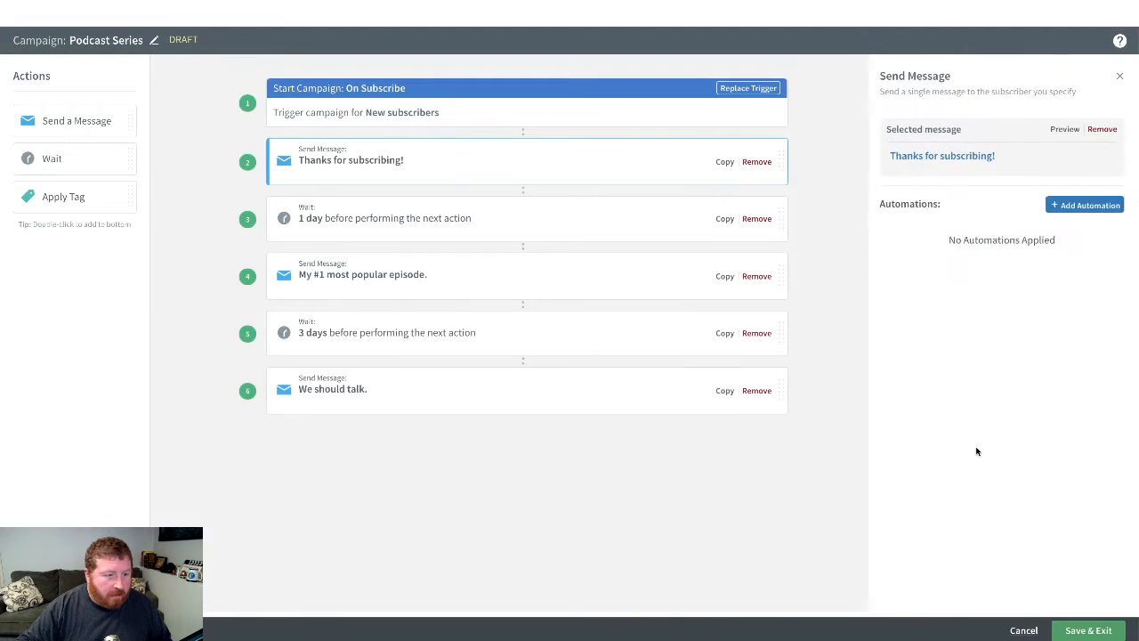
click(1086, 630)
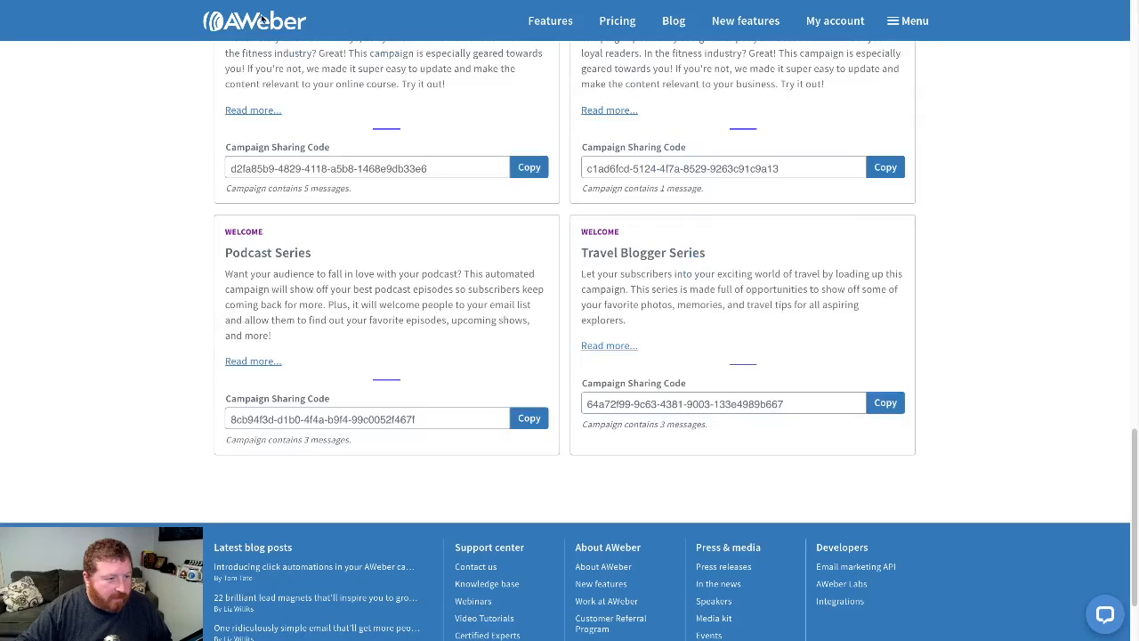
- Return to the workflow templates page and copy the sharing code of the Shopify-inspired Cart Abandonment campaign
scroll(903, 248, up, 10)
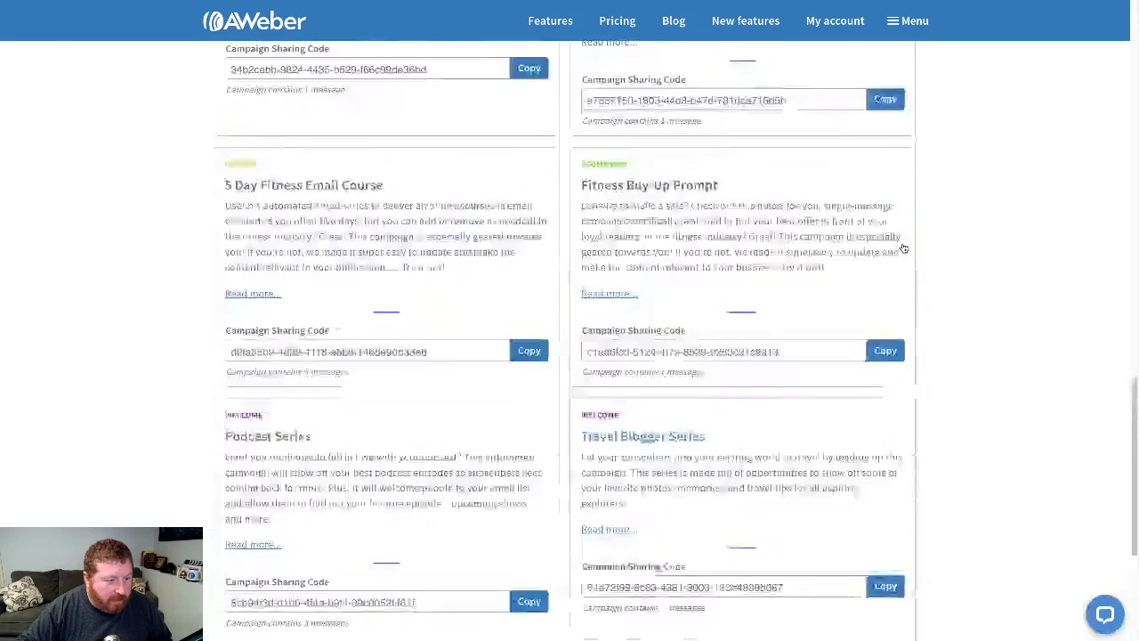
scroll(903, 248, down, 2)
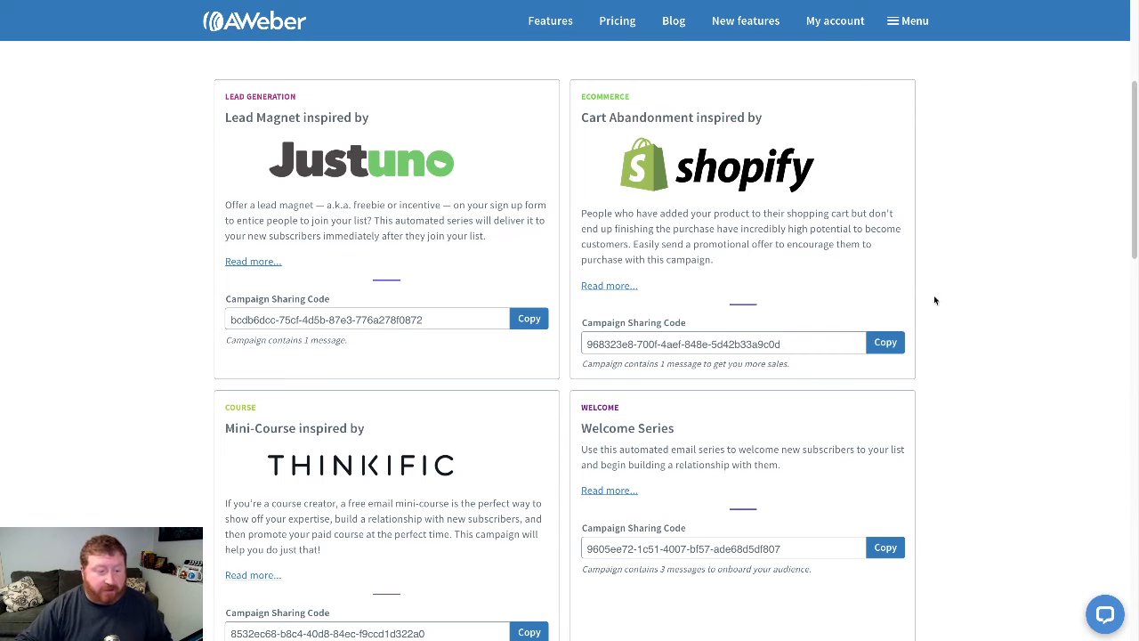
click(890, 343)
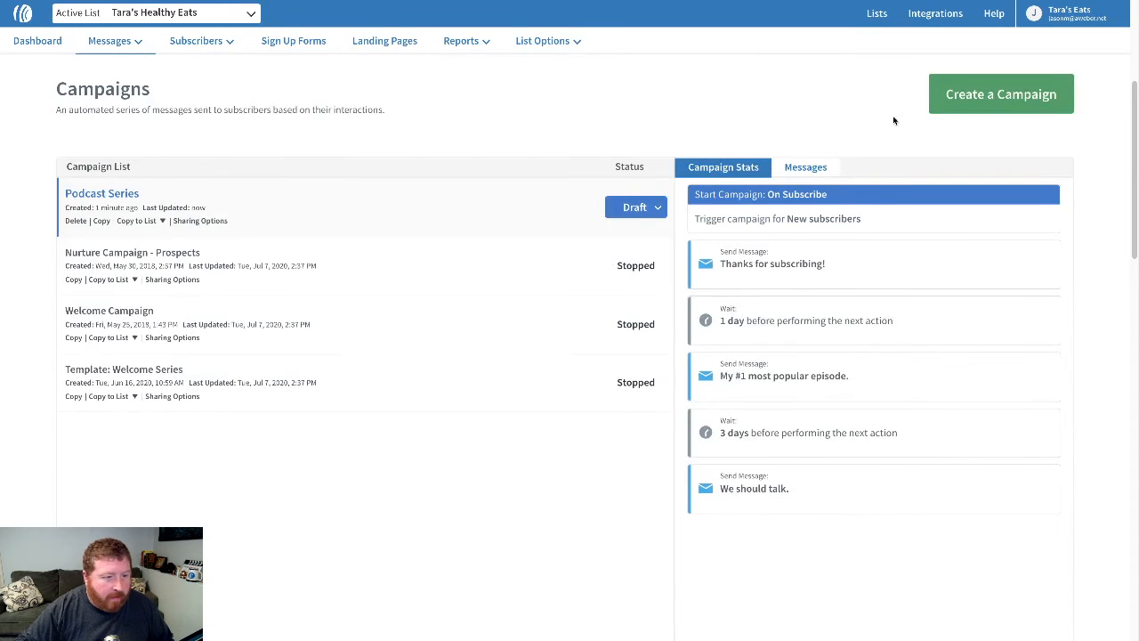
- Start another imported campaign using the copied Cart Abandonment sharing code
click(969, 110)
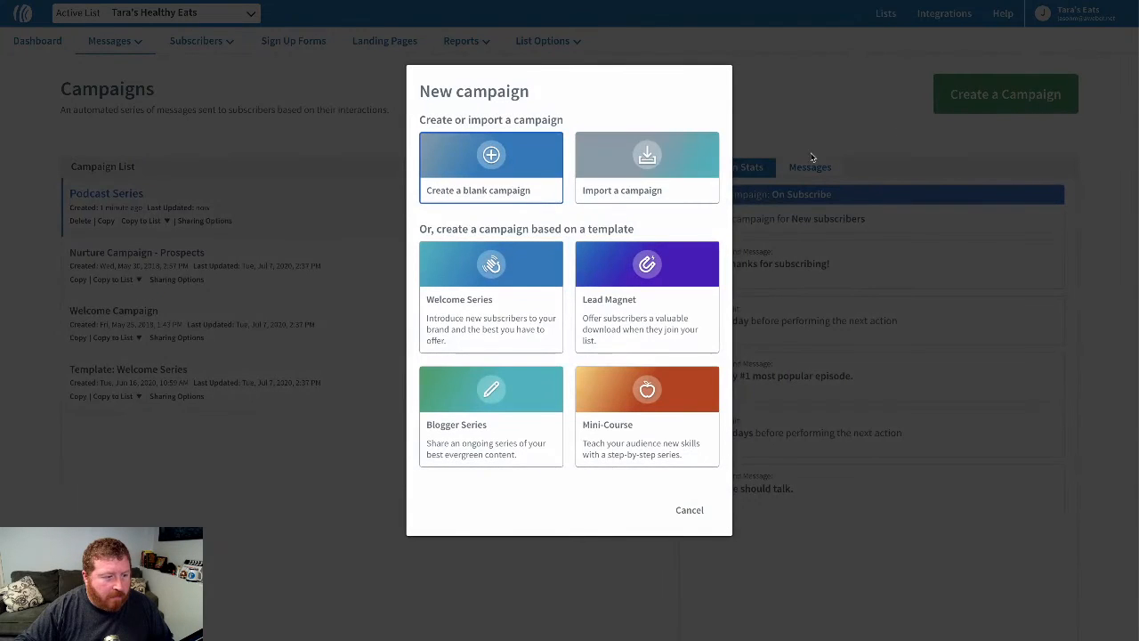
click(650, 178)
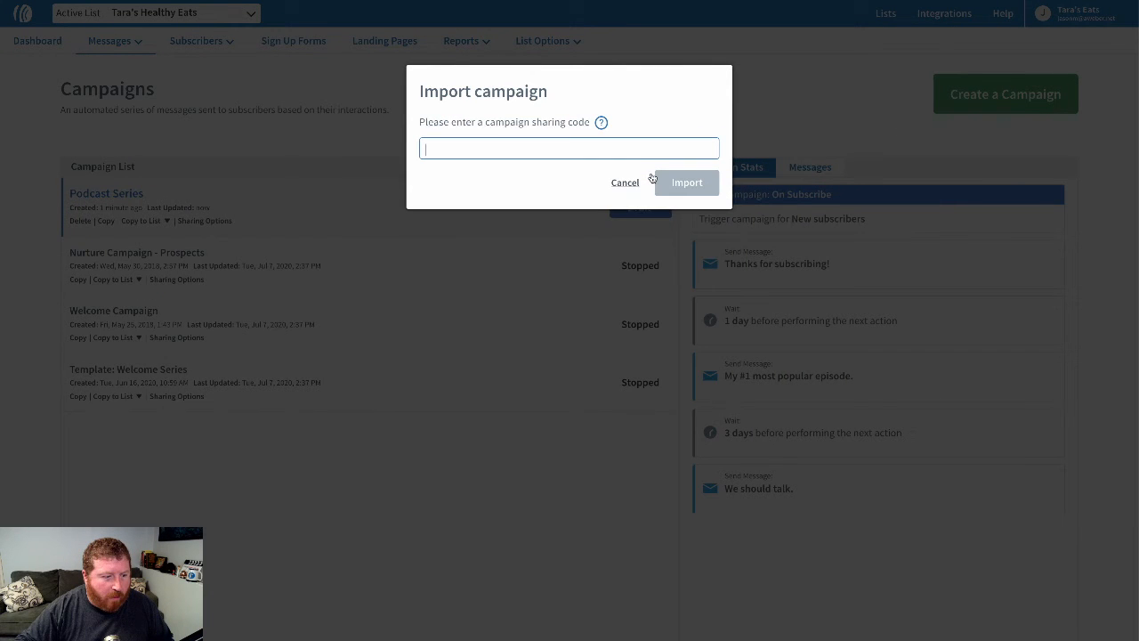
right_click(619, 150)
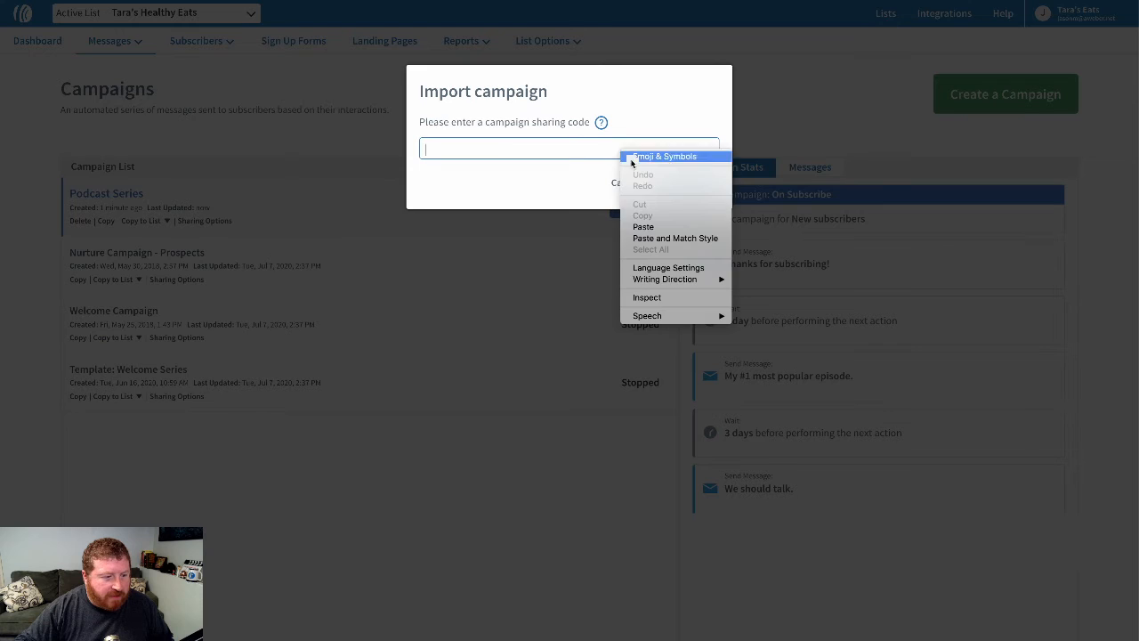
click(671, 224)
click(683, 188)
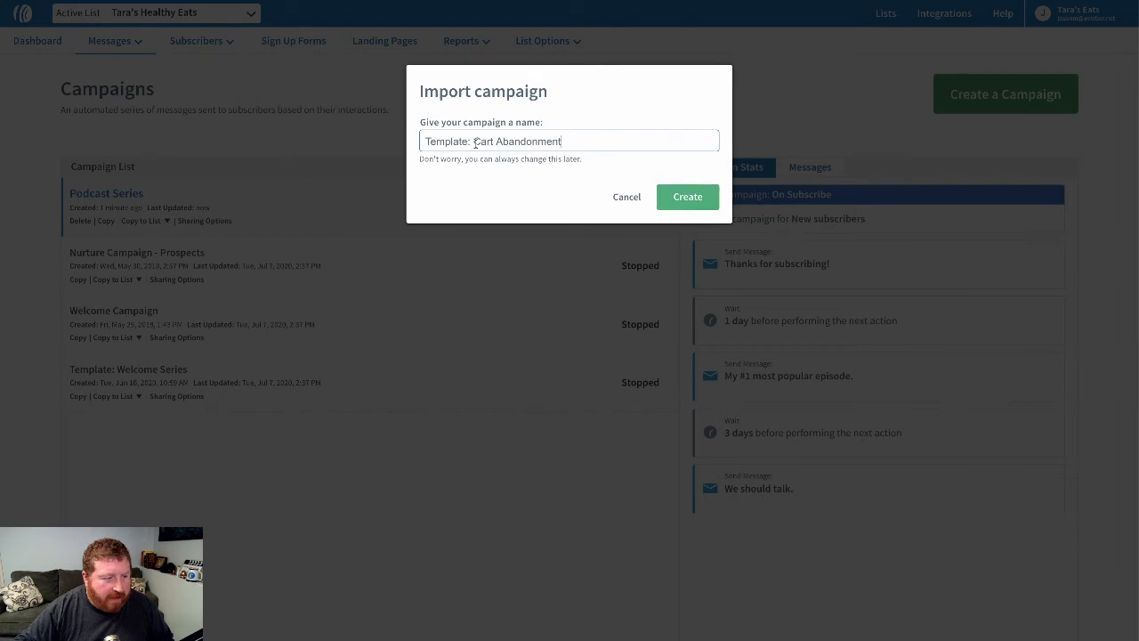
- Shorten the imported campaign's name to Cart Abandonment by removing the "Template:" prefix, and create it
drag(473, 142, 427, 142)
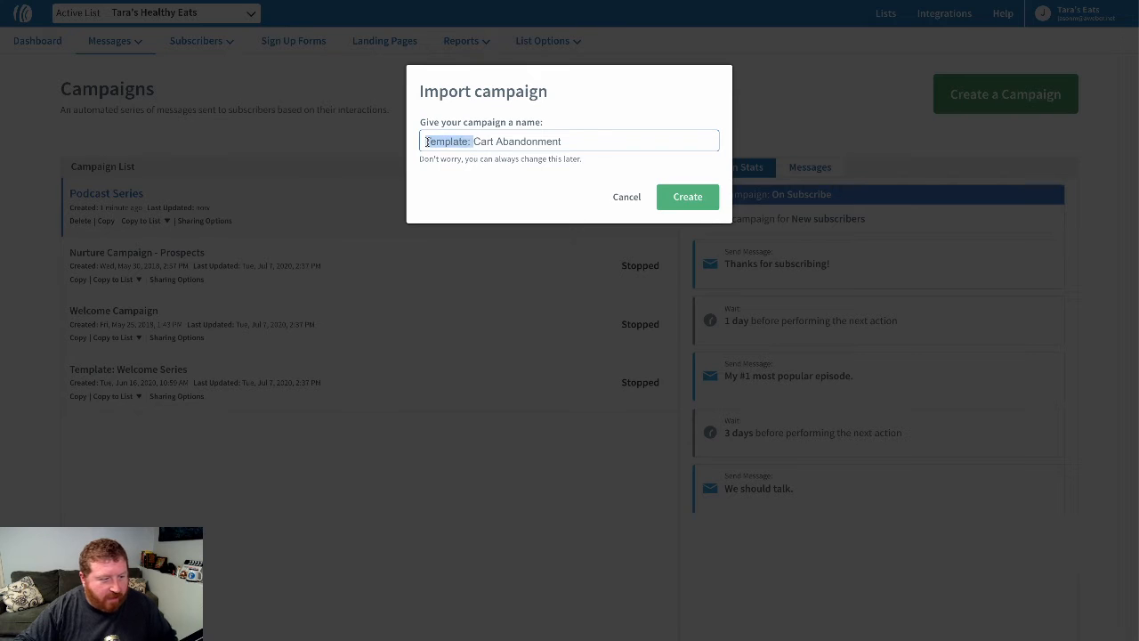
key(BackSpace)
click(698, 199)
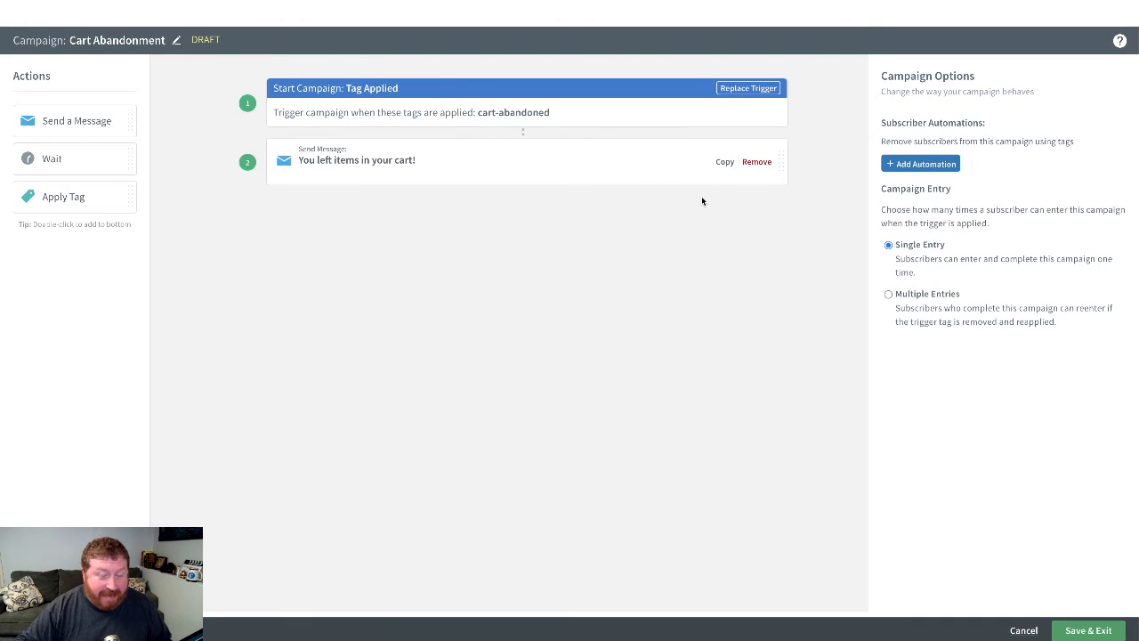
- Open the "You left items in your cart!" message in the editor to review its content, and save and exit it
click(605, 176)
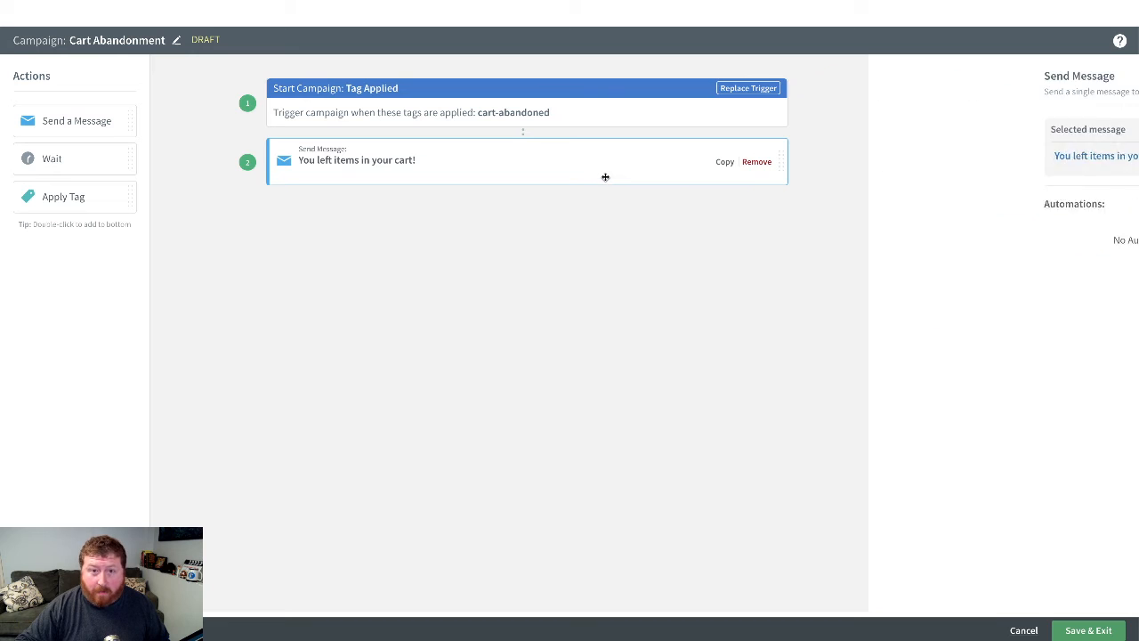
click(903, 157)
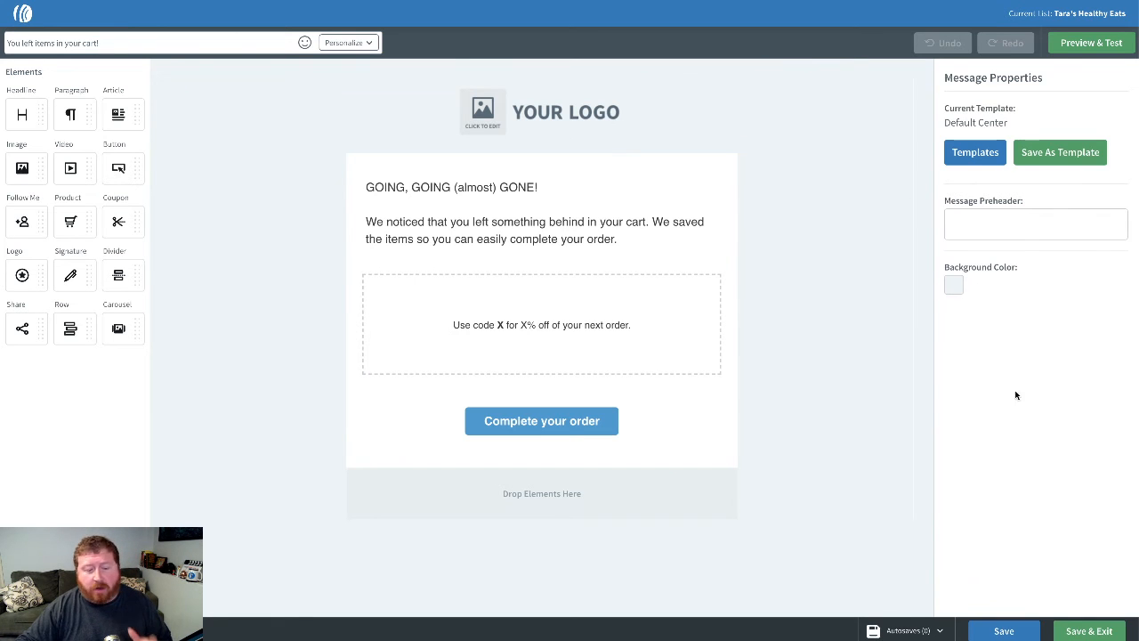
click(1096, 628)
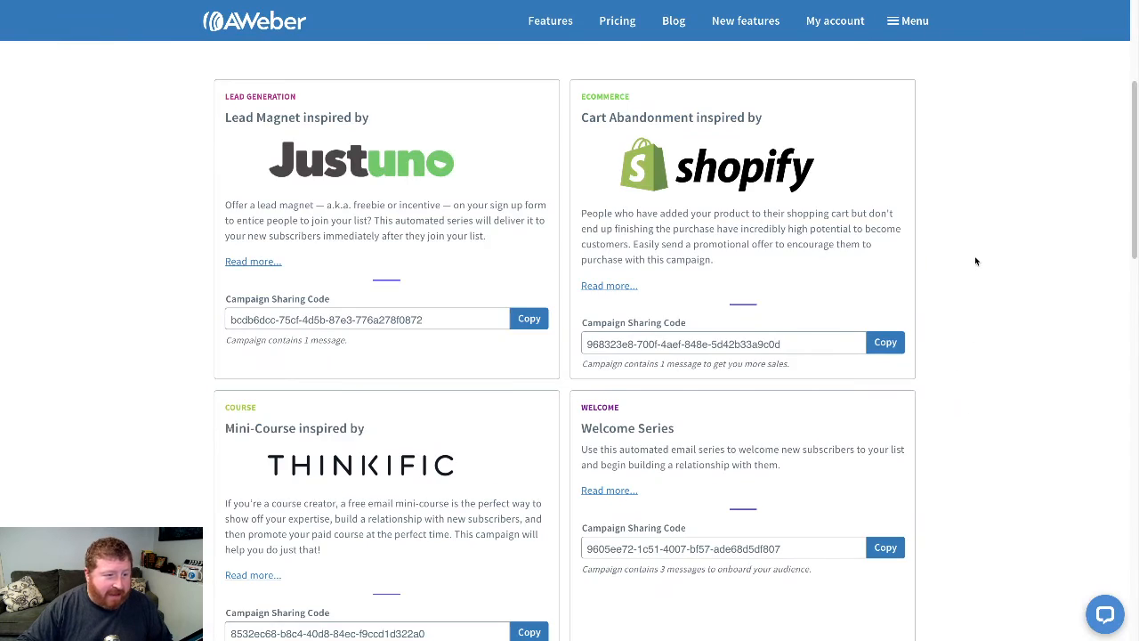
scroll(974, 261, up, 3)
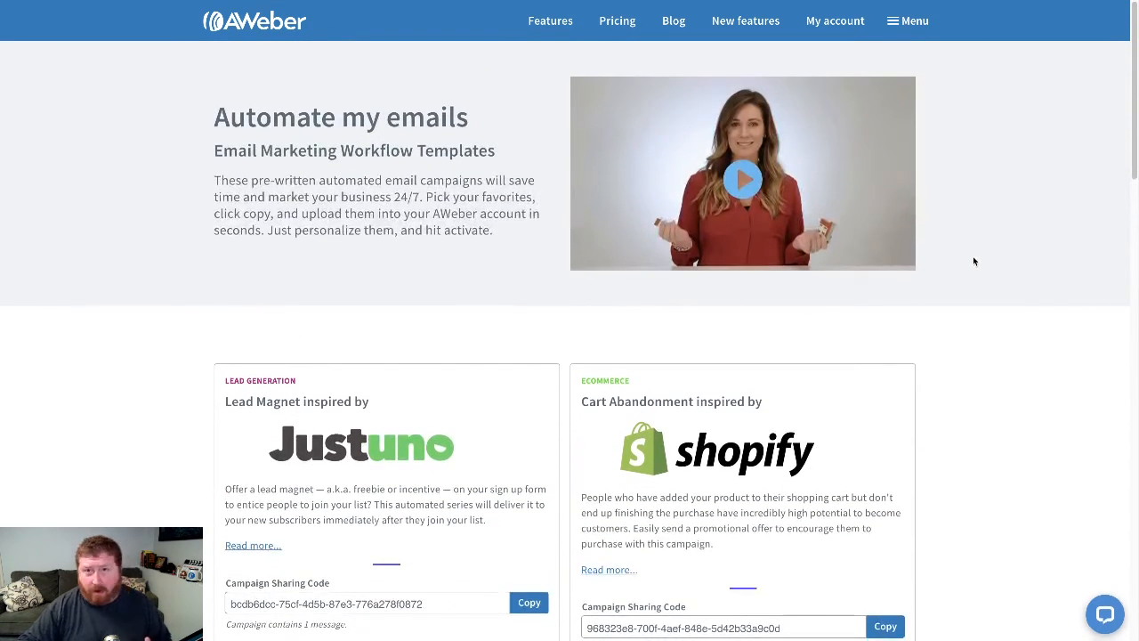
scroll(972, 260, down, 2)
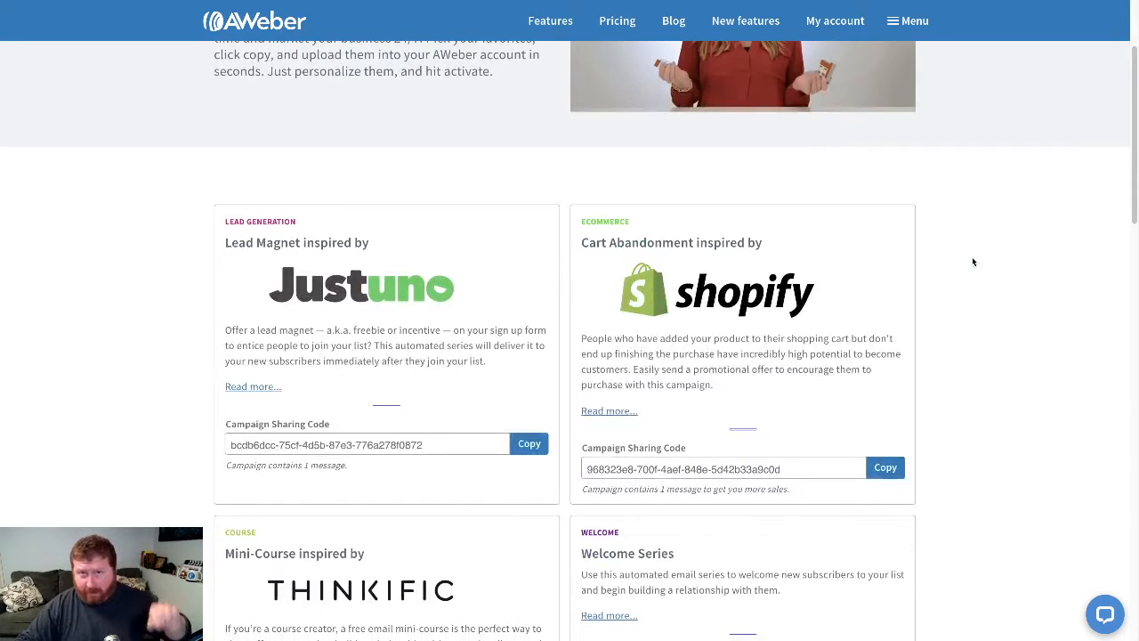